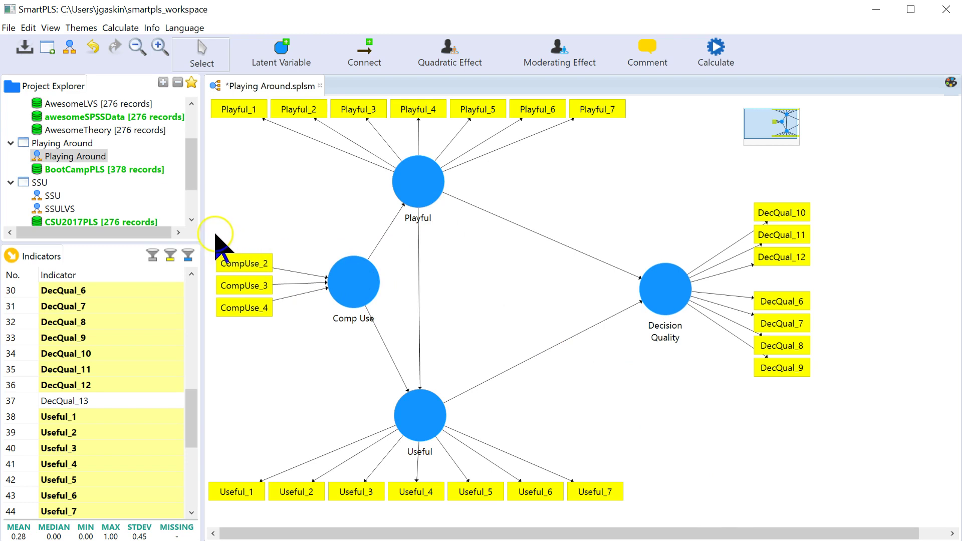
- Select the Comp Use construct and its three indicators in the path model
{"action": "left_click_drag", "start_coordinate": [208, 237], "coordinate": [404, 342]}
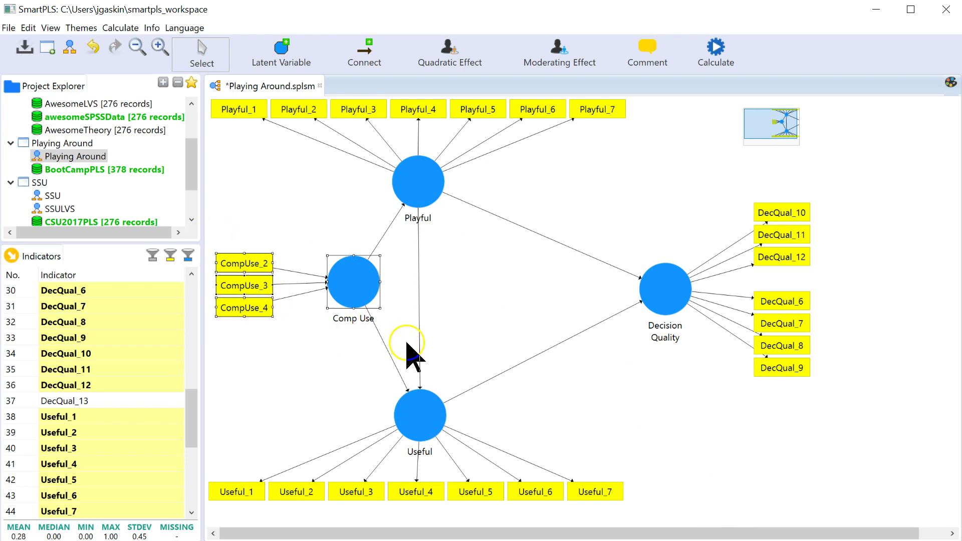
{"action": "left_click", "coordinate": [347, 344]}
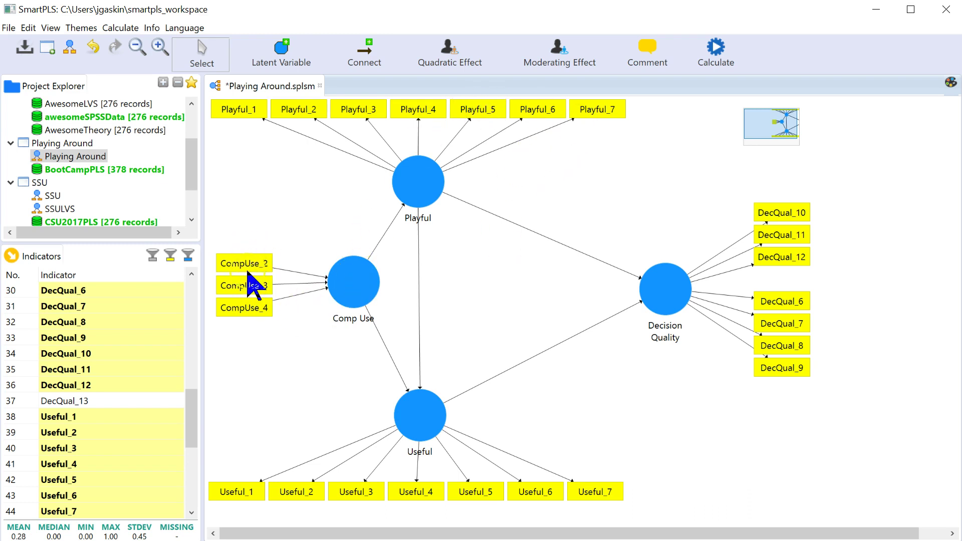
{"action": "left_click", "coordinate": [272, 336]}
{"action": "left_click", "coordinate": [275, 343]}
{"action": "left_click", "coordinate": [347, 358]}
{"action": "left_click_drag", "start_coordinate": [261, 235], "coordinate": [338, 336]}
{"action": "left_click", "coordinate": [272, 354]}
{"action": "left_click", "coordinate": [351, 325]}
{"action": "left_click", "coordinate": [320, 351]}
- Run bootstrapping with 2000 subsamples after reviewing the PLS algorithm and weighting settings
{"action": "left_click", "coordinate": [707, 51]}
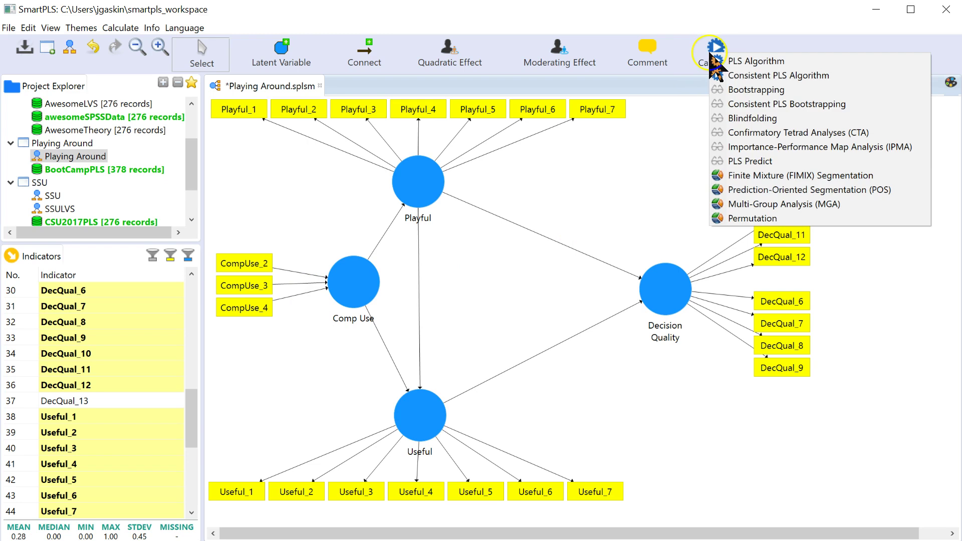
{"action": "left_click", "coordinate": [815, 91]}
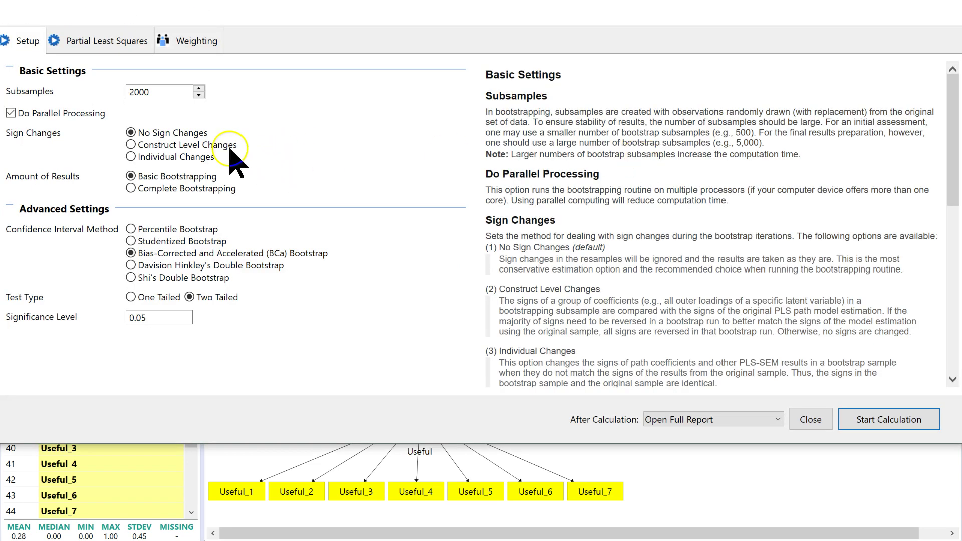
{"action": "left_click_drag", "start_coordinate": [150, 91], "coordinate": [120, 89]}
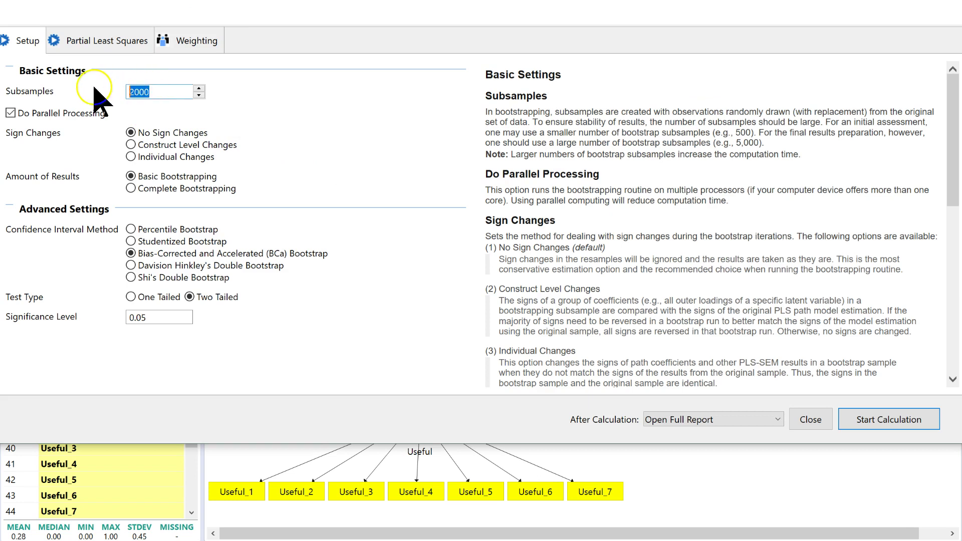
{"action": "left_click", "coordinate": [155, 92]}
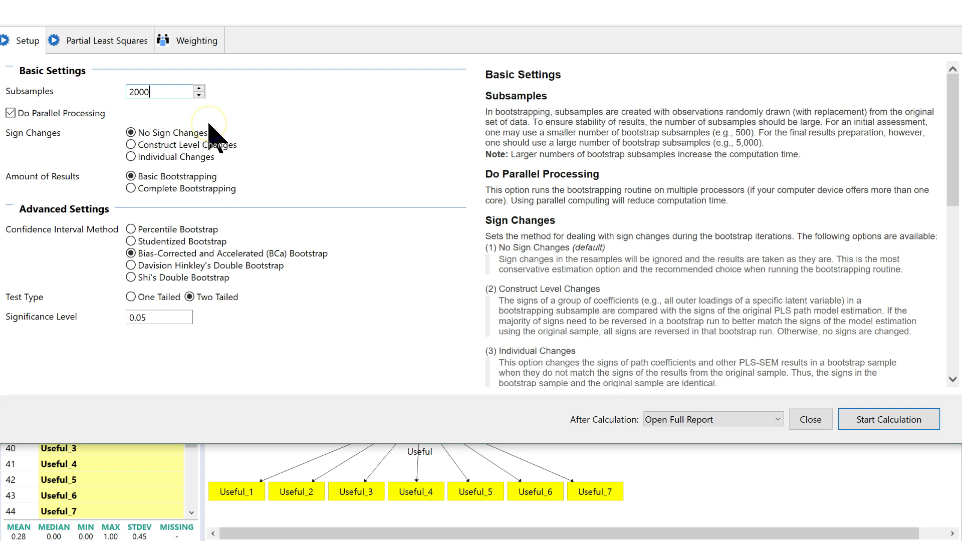
{"action": "left_click", "coordinate": [247, 141]}
{"action": "double_click", "coordinate": [135, 92]}
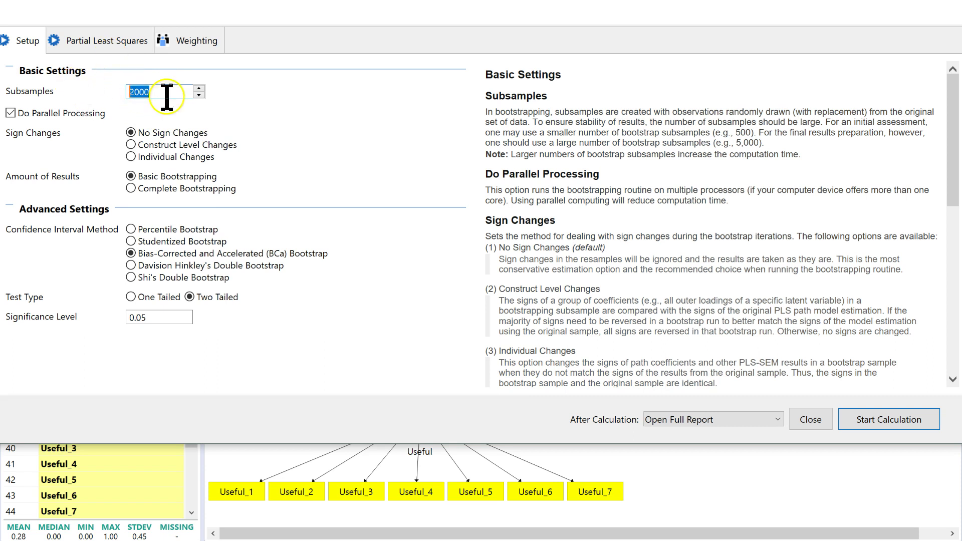
{"action": "left_click", "coordinate": [121, 48]}
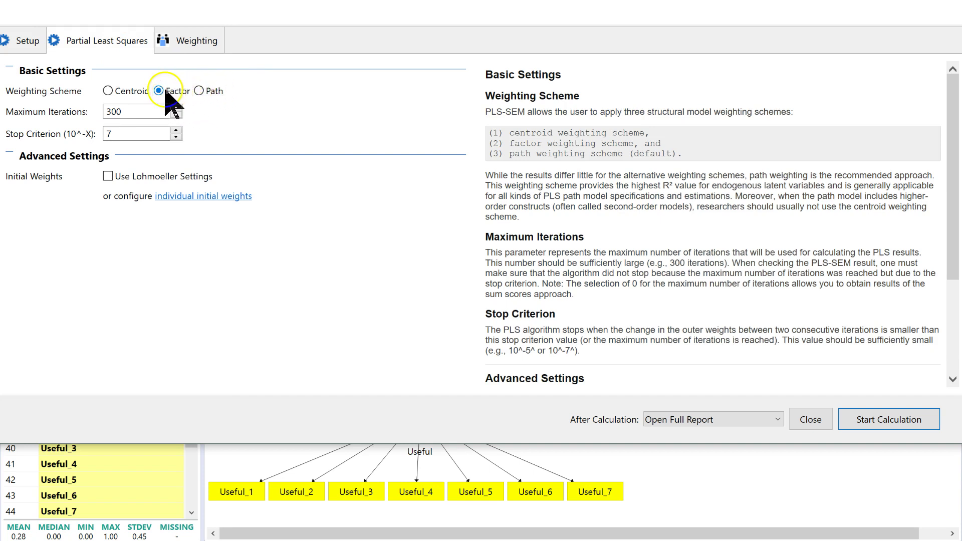
{"action": "left_click", "coordinate": [197, 43]}
{"action": "left_click", "coordinate": [901, 418]}
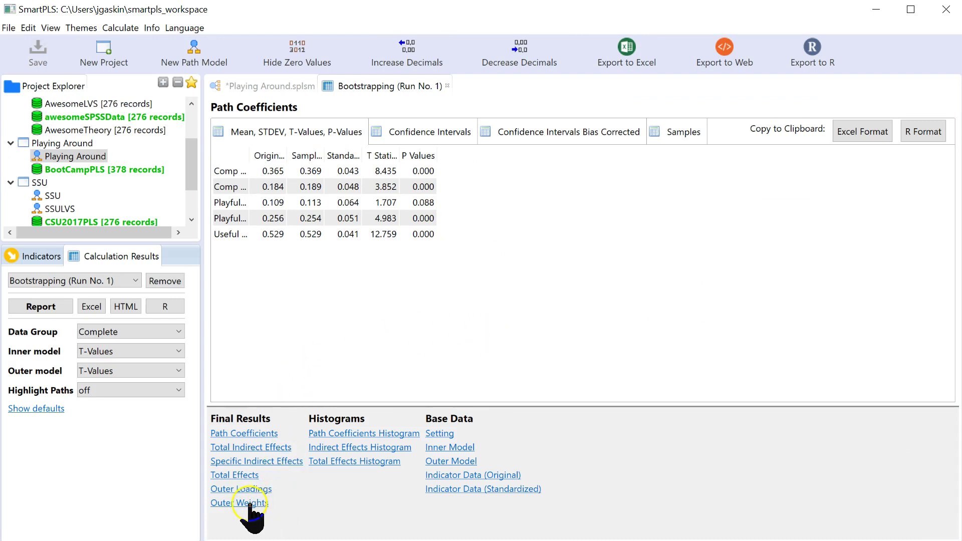
- Show Outer Weights with full names and highlight CompUse_2–4 (p 0.005, 0.079, 0.001)
{"action": "left_click", "coordinate": [246, 503]}
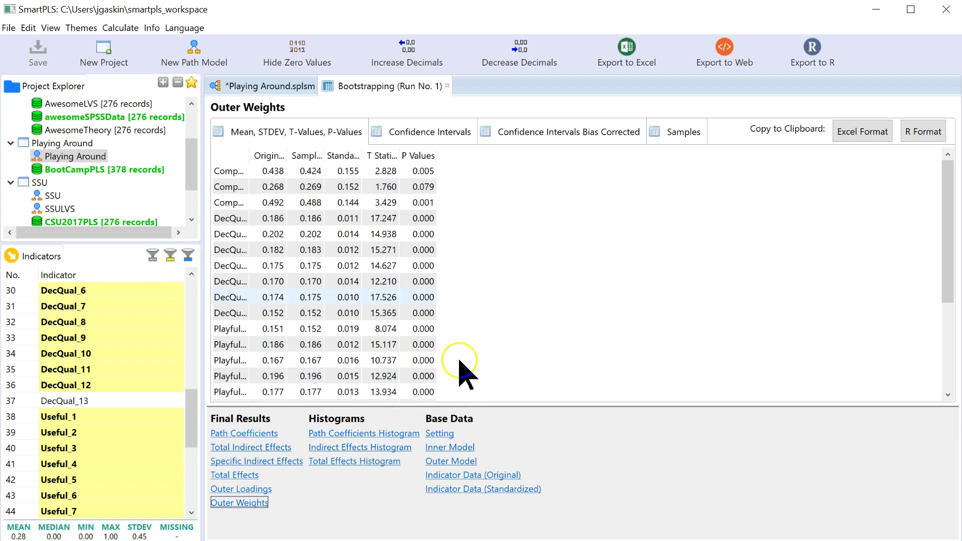
{"action": "double_click", "coordinate": [249, 155]}
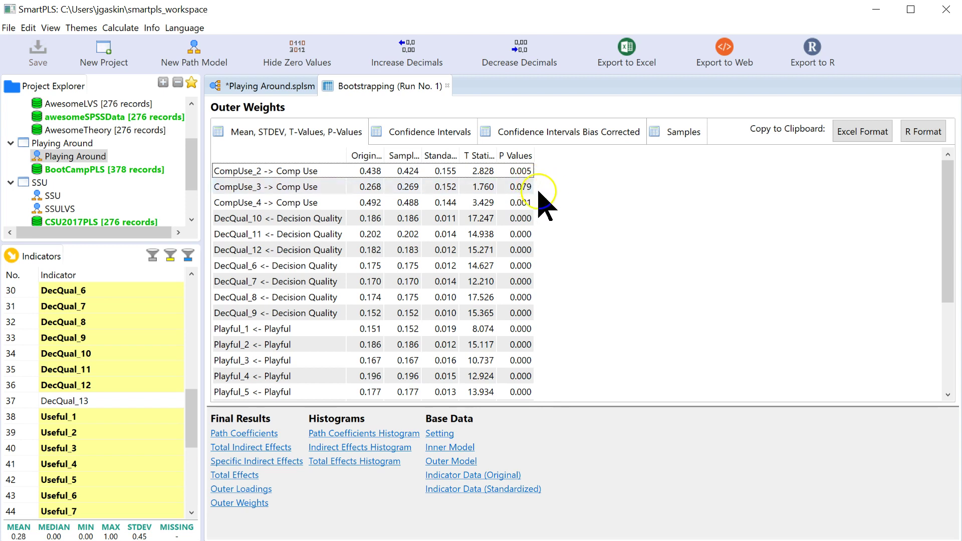
{"action": "left_click", "coordinate": [523, 188]}
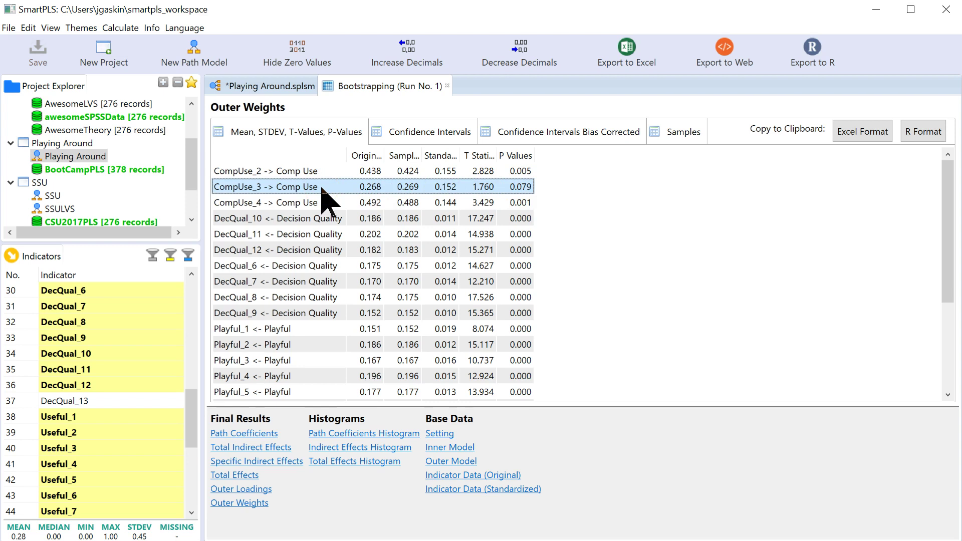
{"action": "left_click", "coordinate": [524, 190]}
{"action": "left_click", "coordinate": [624, 210]}
{"action": "left_click", "coordinate": [601, 209]}
{"action": "left_click", "coordinate": [608, 215]}
{"action": "left_click", "coordinate": [607, 210]}
{"action": "left_click", "coordinate": [528, 171]}
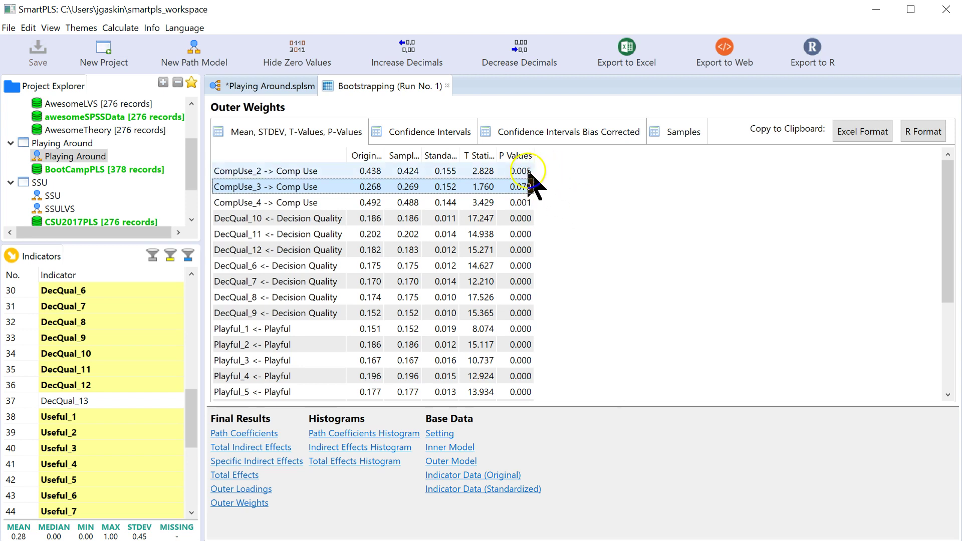
{"action": "left_click_drag", "start_coordinate": [535, 187], "coordinate": [521, 171]}
{"action": "left_click", "coordinate": [523, 202]}
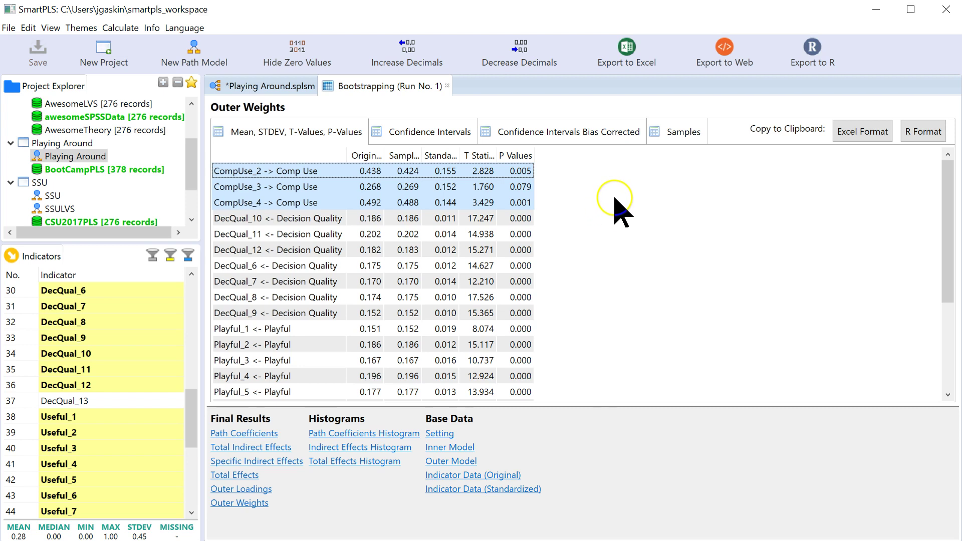
- Run the PLS Algorithm on the Playing Around model to produce Run No. 4
{"action": "left_click", "coordinate": [290, 92]}
{"action": "left_click", "coordinate": [715, 50]}
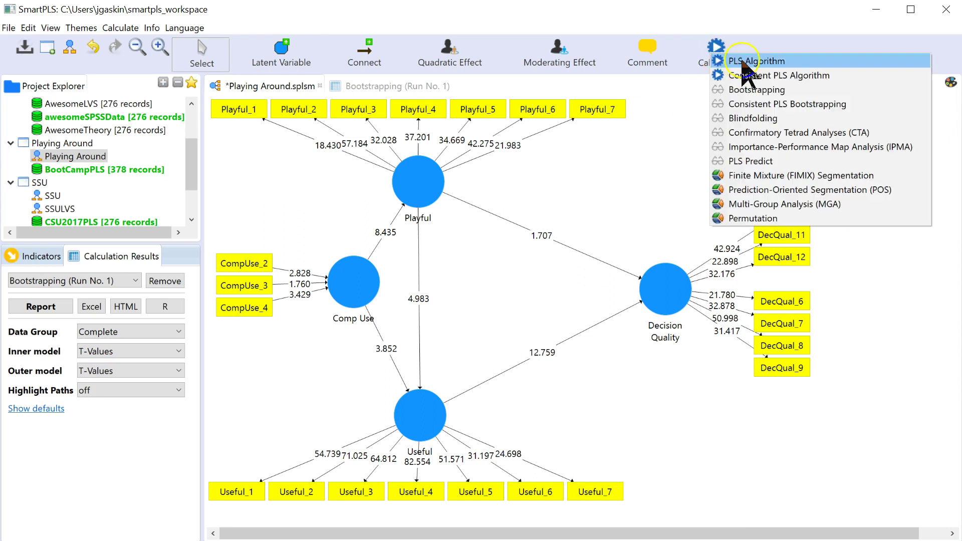
{"action": "left_click", "coordinate": [783, 62]}
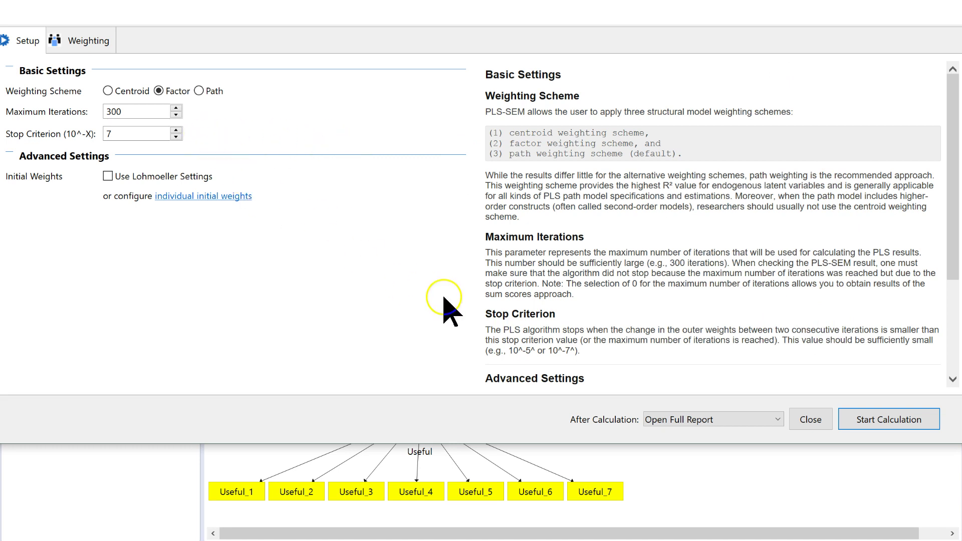
{"action": "left_click", "coordinate": [887, 420]}
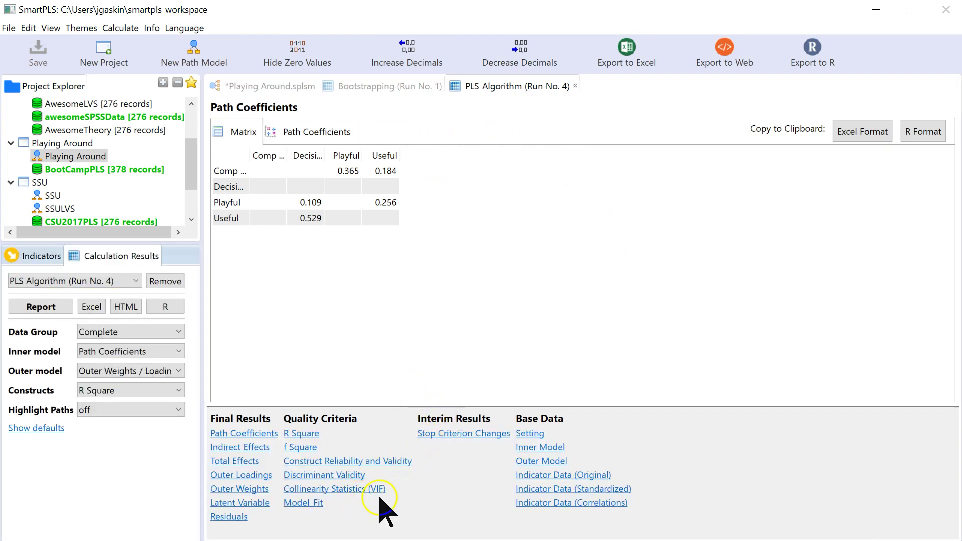
- Show Outer VIF values and highlight CompUse_2–4 at 1.577, 1.571 and 1.586
{"action": "left_click", "coordinate": [354, 490]}
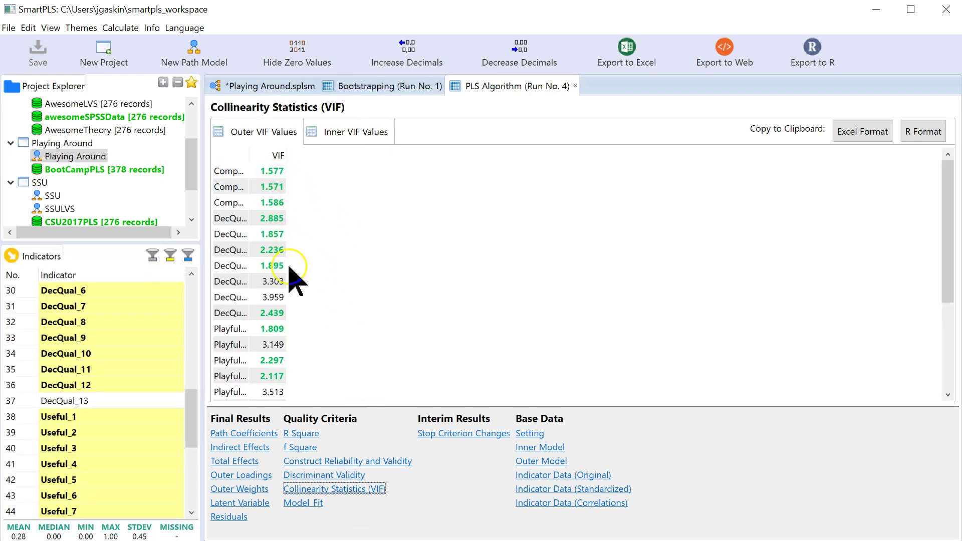
{"action": "scroll", "coordinate": [300, 311], "scroll_direction": "down", "scroll_amount": 3}
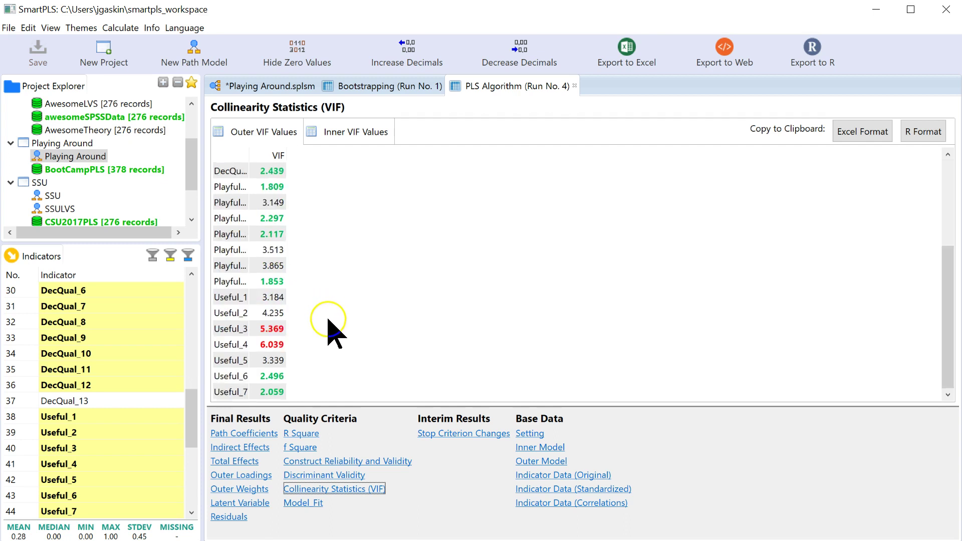
{"action": "scroll", "coordinate": [333, 322], "scroll_direction": "up", "scroll_amount": 3}
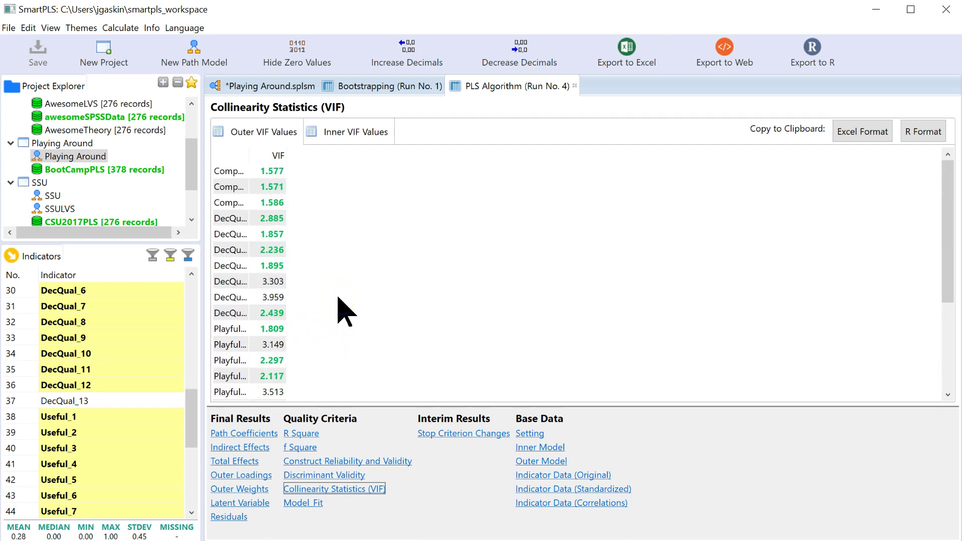
{"action": "scroll", "coordinate": [331, 311], "scroll_direction": "down", "scroll_amount": 3}
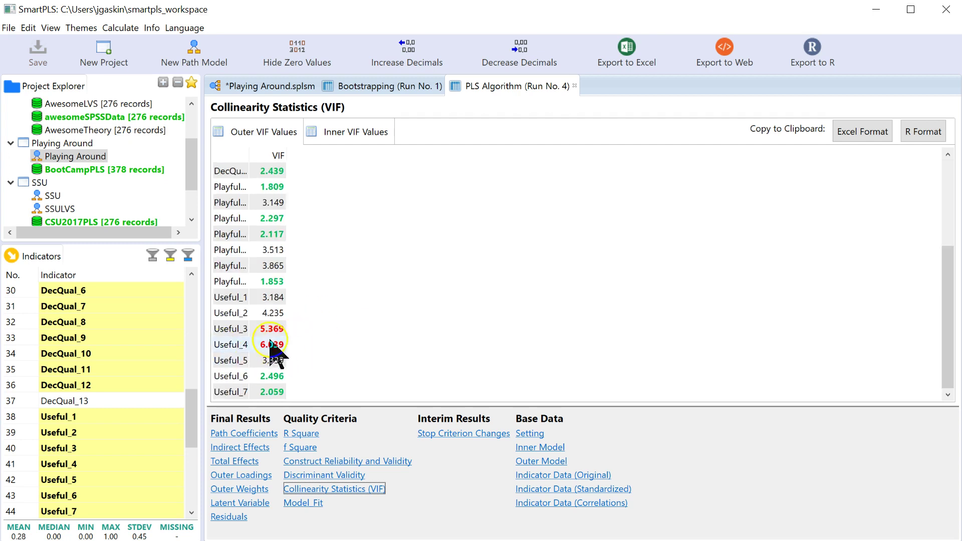
{"action": "left_click", "coordinate": [239, 300]}
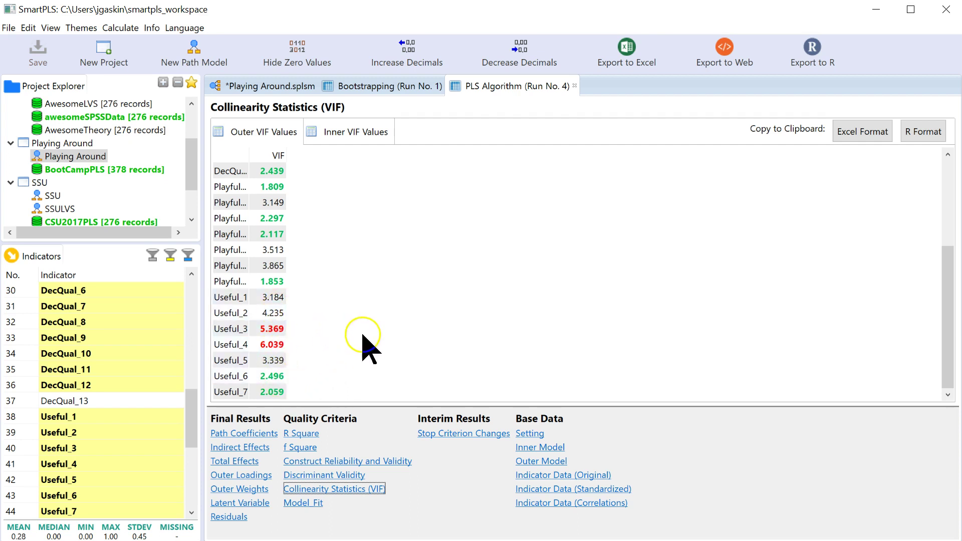
{"action": "scroll", "coordinate": [370, 331], "scroll_direction": "up", "scroll_amount": 3}
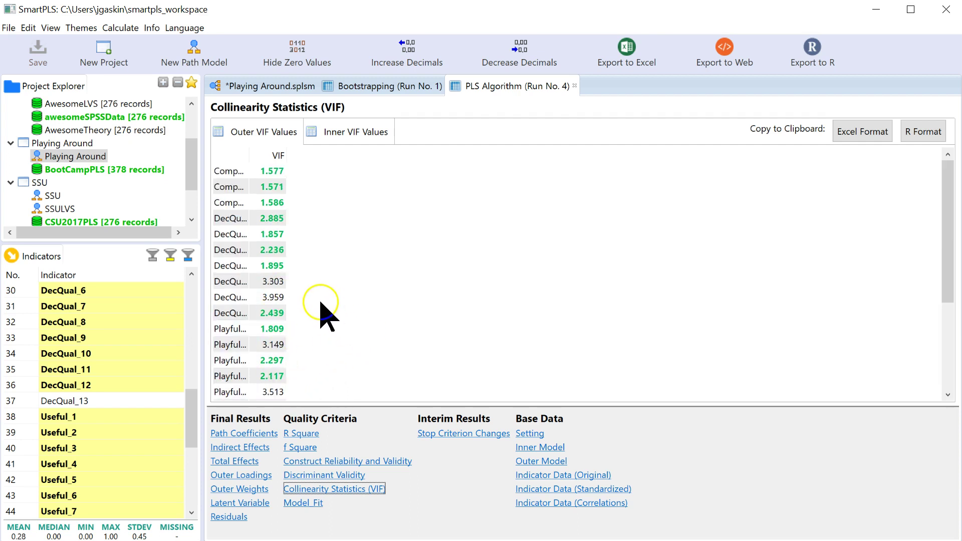
{"action": "double_click", "coordinate": [249, 155]}
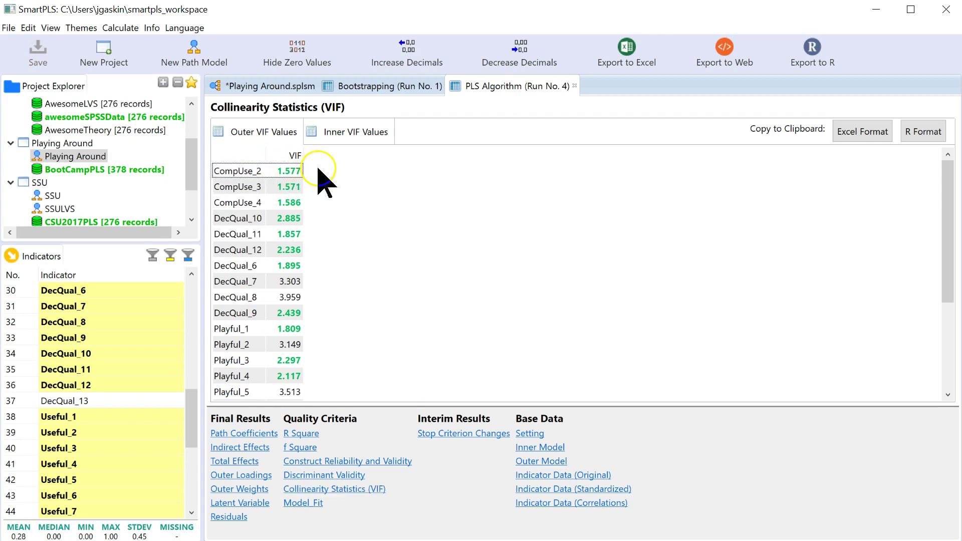
{"action": "left_click_drag", "start_coordinate": [246, 176], "coordinate": [252, 205]}
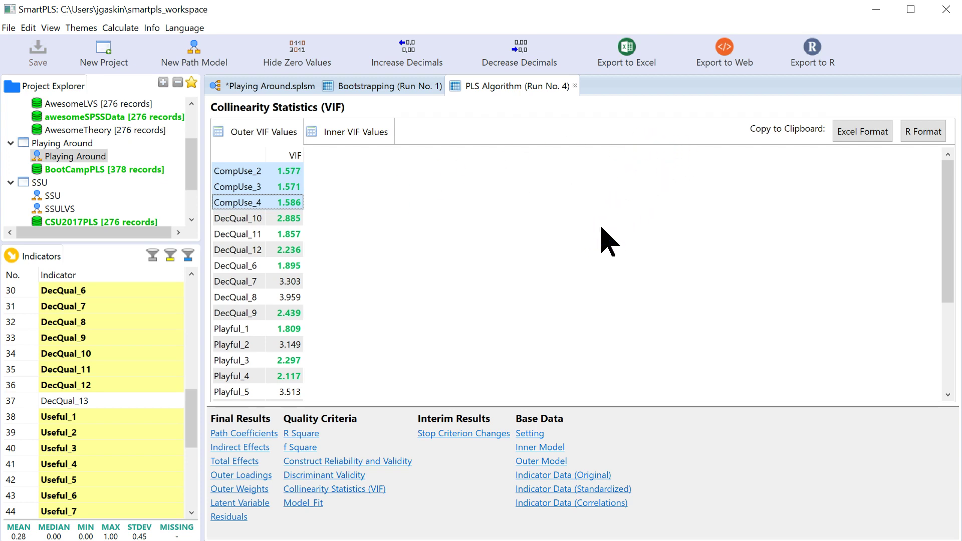
- Return to the path model showing Comp Use outer weights 0.438, 0.268 and 0.492
{"action": "left_click", "coordinate": [273, 87]}
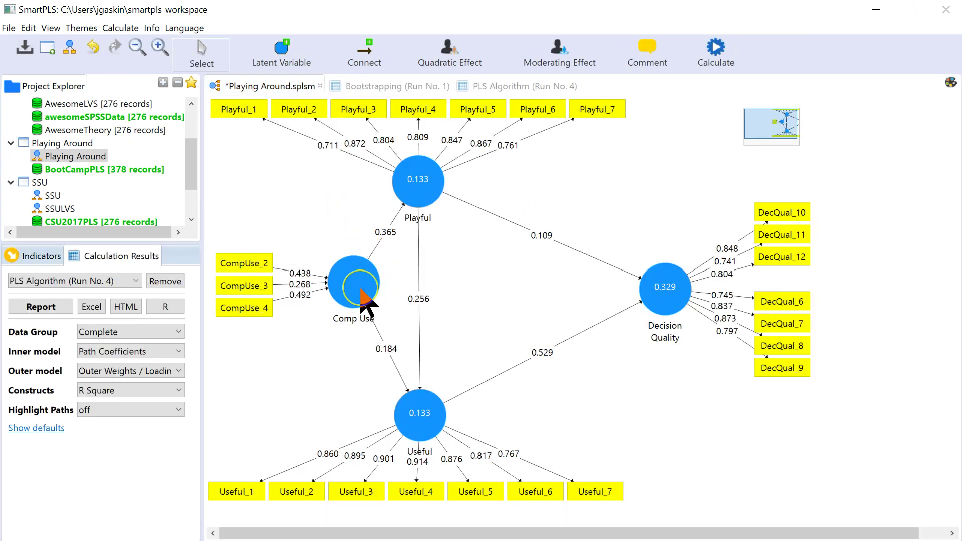